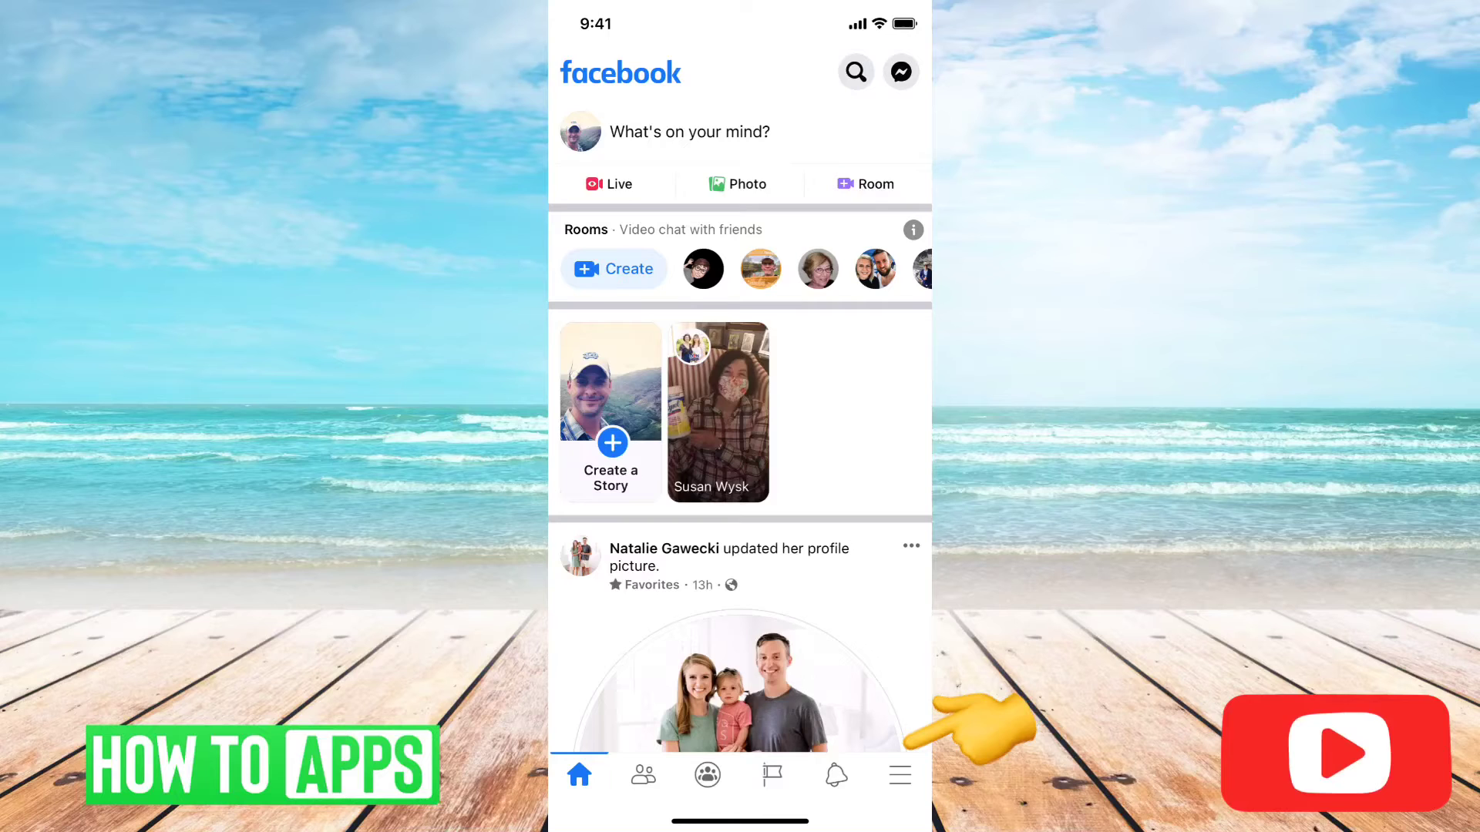
- Go to Menu, then Settings & Privacy, then Settings, reaching the Privacy section with Active Status
{"action": "left_click", "coordinate": [900, 775]}
{"action": "scroll", "coordinate": [740, 416], "scroll_direction": "down", "scroll_amount": 3}
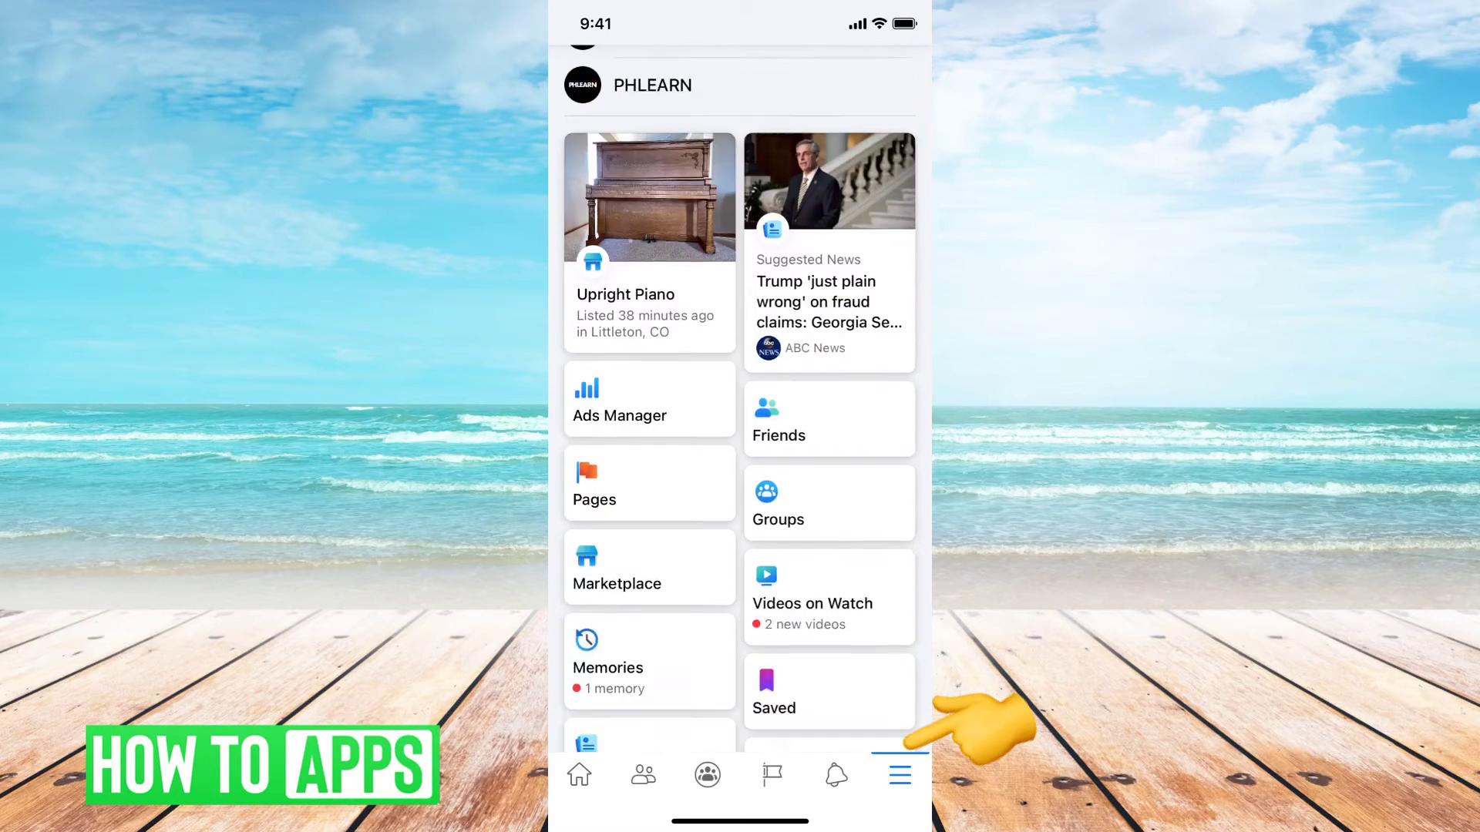
{"action": "scroll", "coordinate": [740, 416], "scroll_direction": "down", "scroll_amount": 5}
{"action": "scroll", "coordinate": [741, 417], "scroll_direction": "down", "scroll_amount": 2}
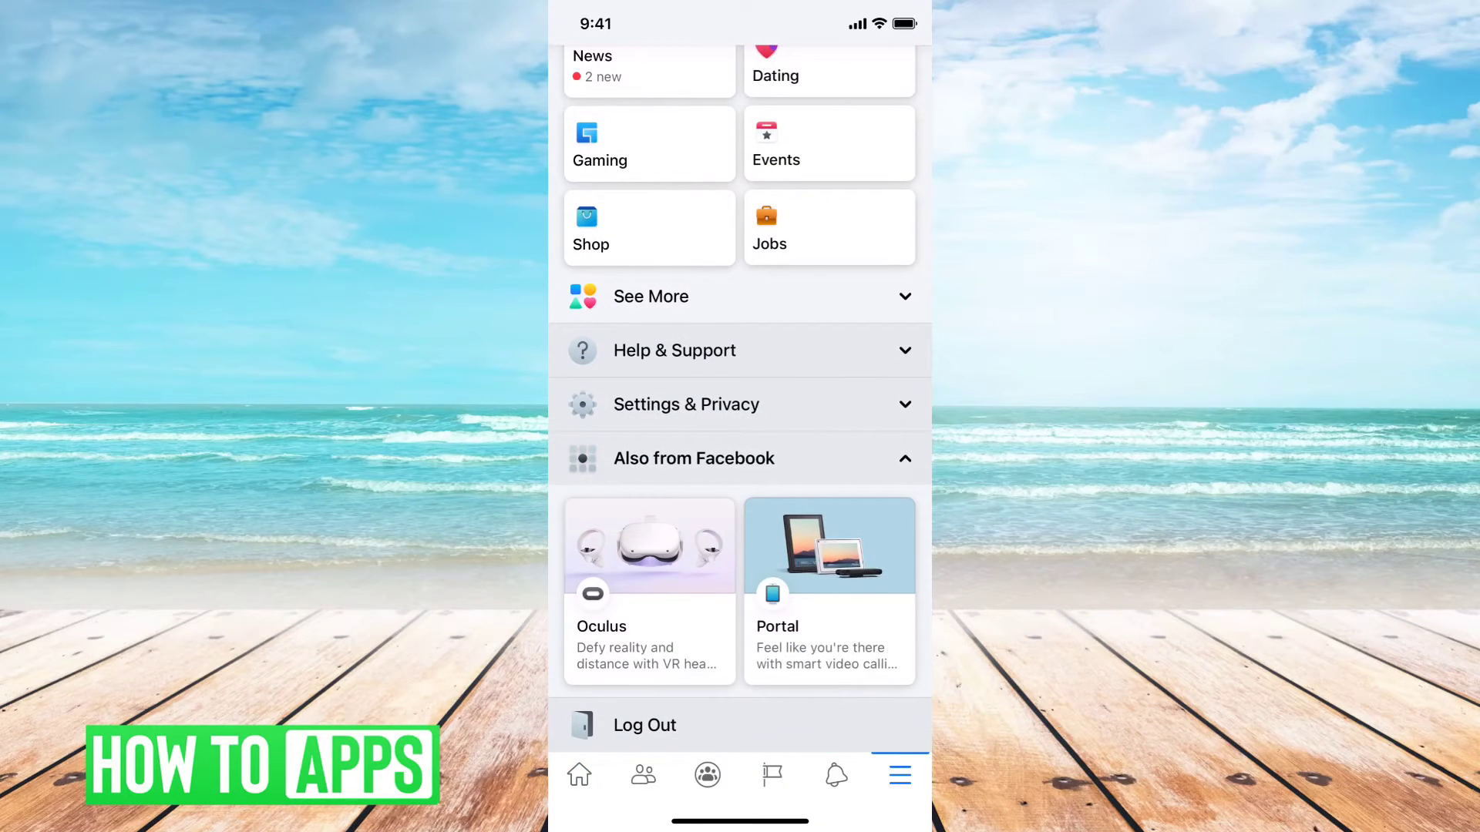
{"action": "left_click", "coordinate": [741, 404]}
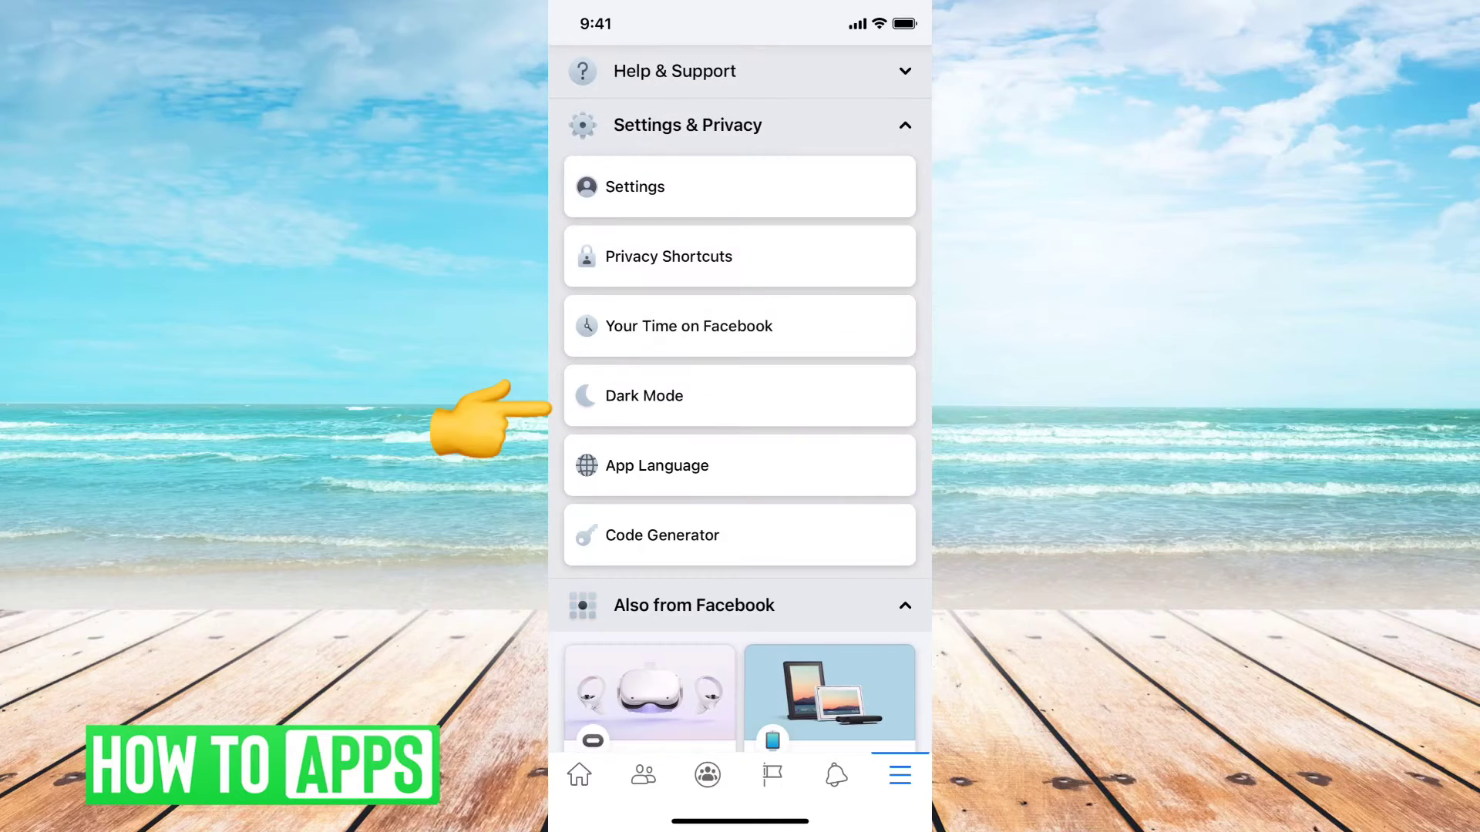
{"action": "left_click", "coordinate": [740, 186]}
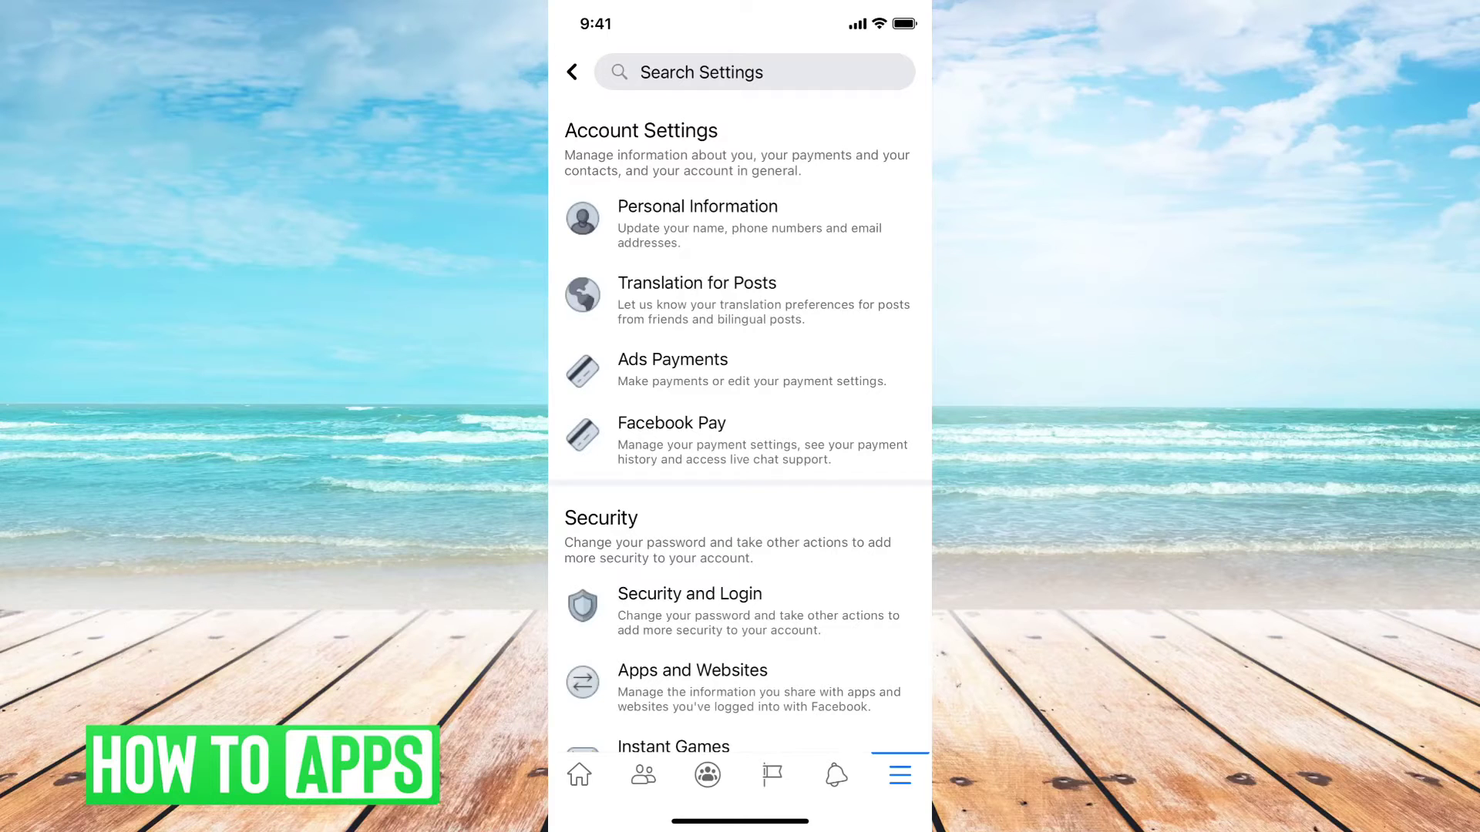
{"action": "scroll", "coordinate": [740, 462], "scroll_direction": "down", "scroll_amount": 5}
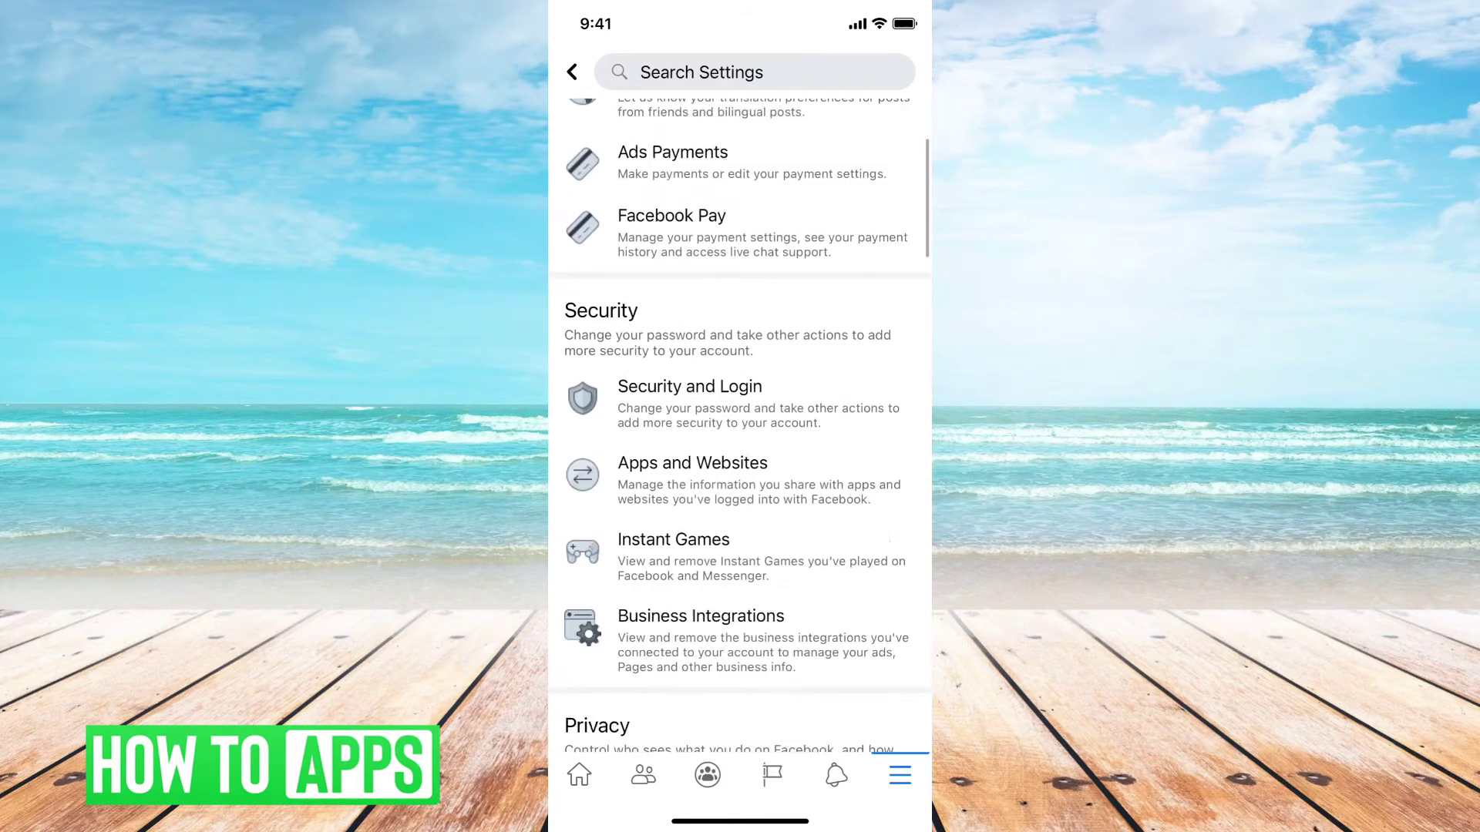
{"action": "scroll", "coordinate": [740, 462], "scroll_direction": "down", "scroll_amount": 5}
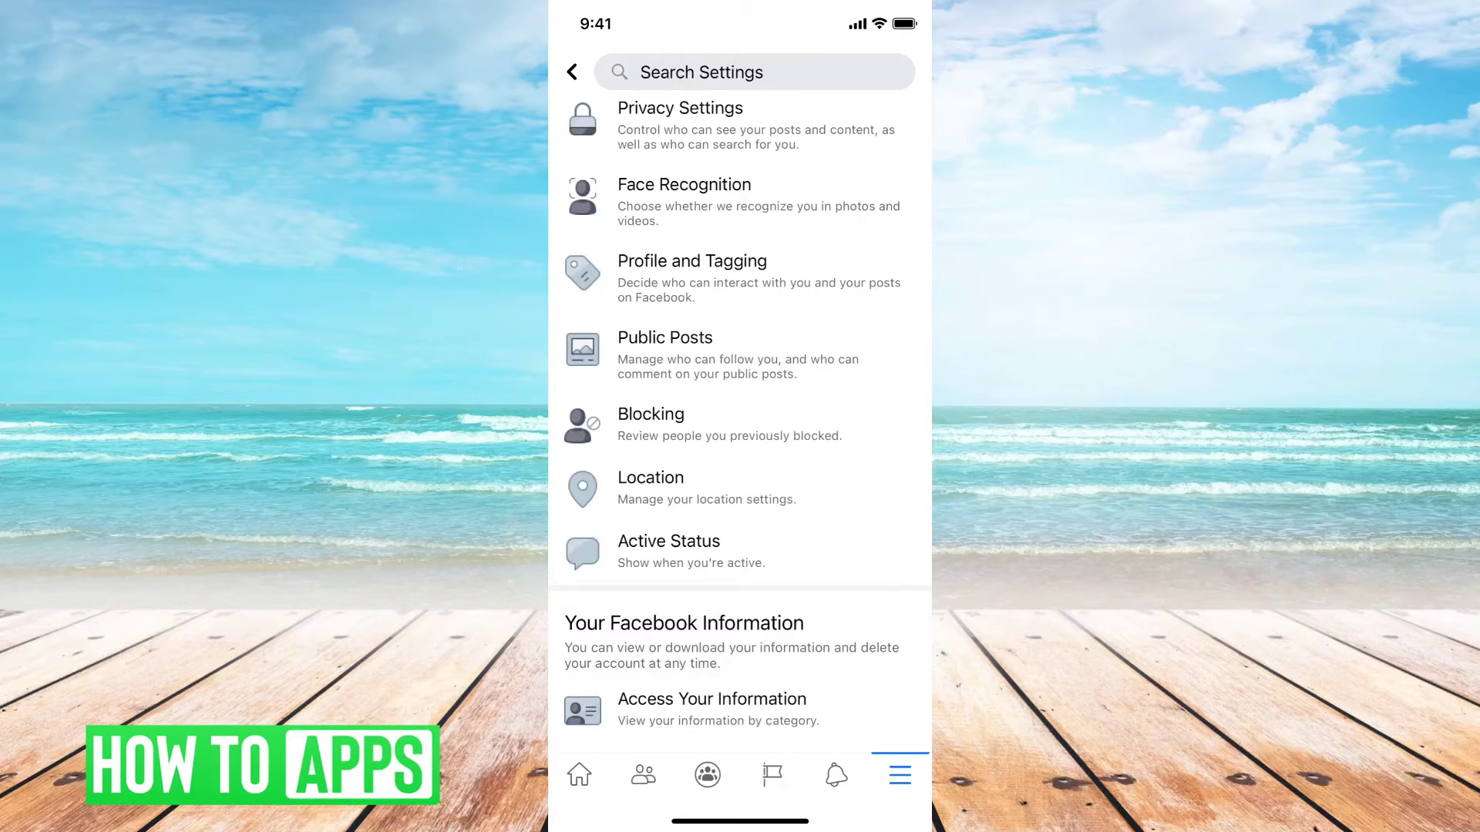
- Open the Active Status page under Privacy in Facebook Settings
{"action": "left_click", "coordinate": [740, 551]}
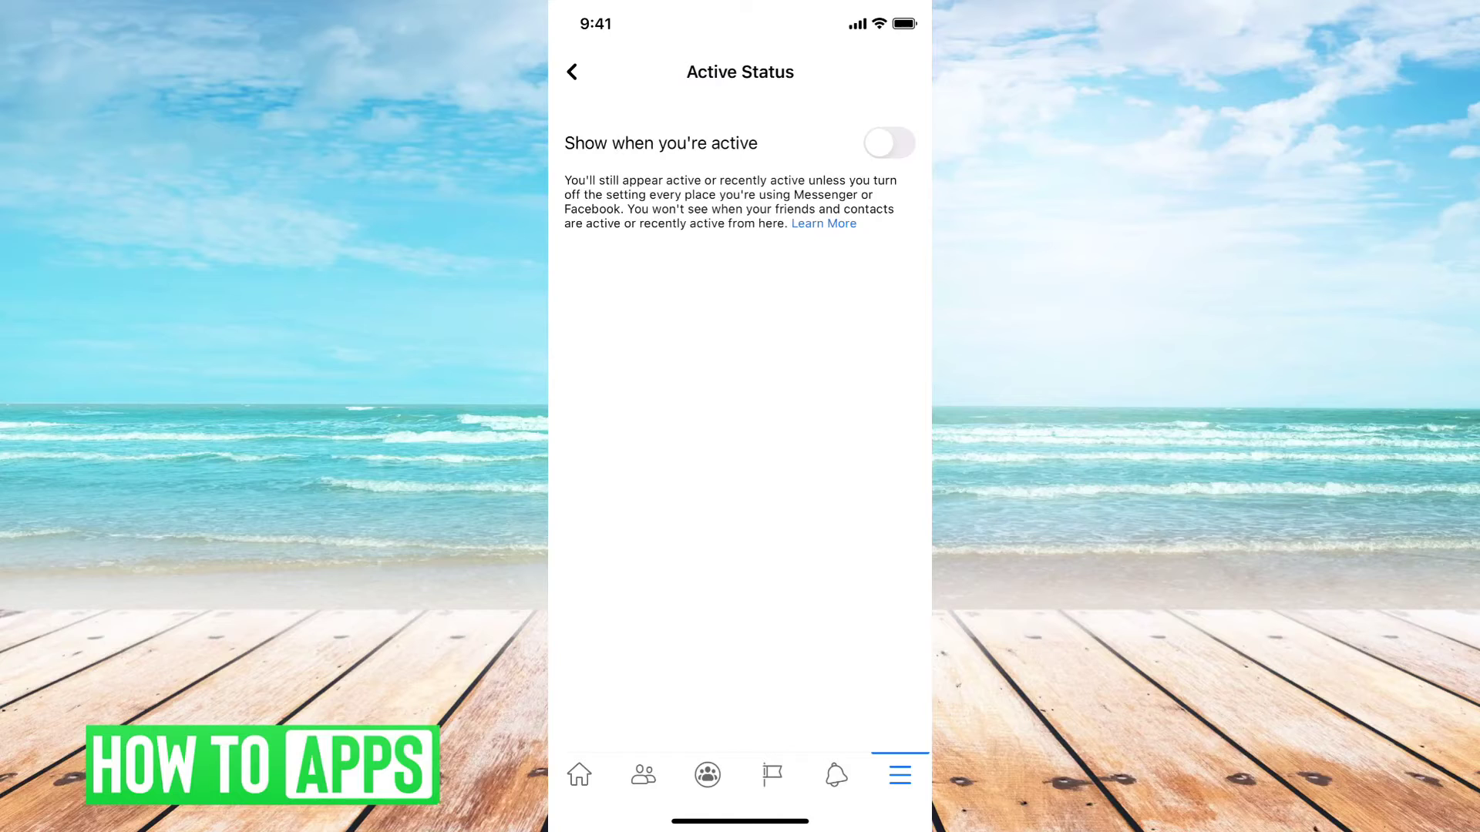